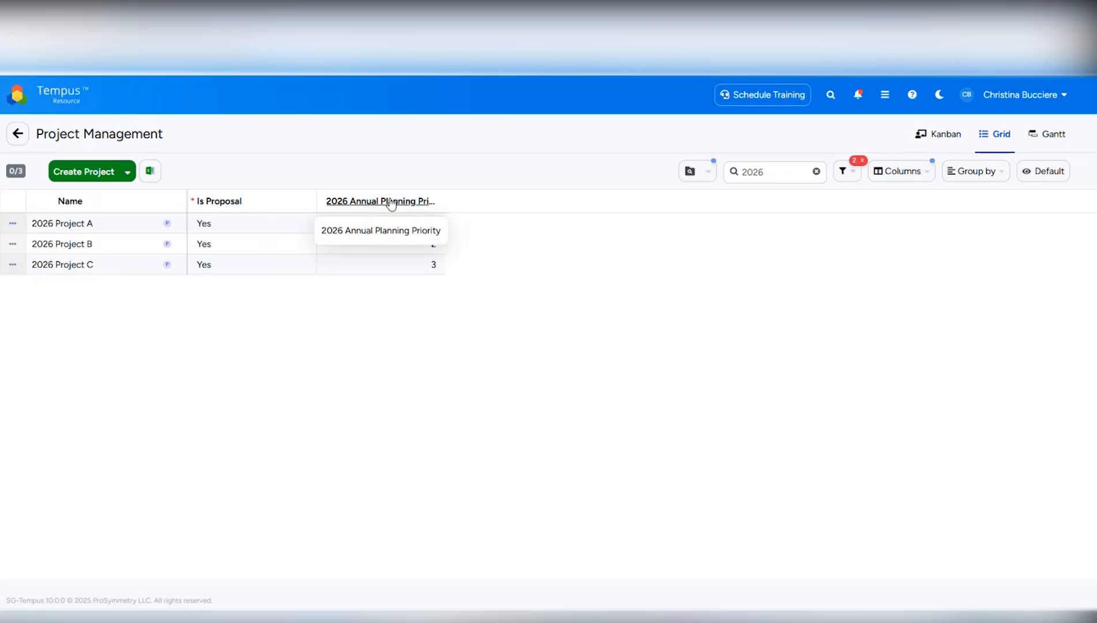
Review the resource allocations of 2026 Project A in time units, check the available time scales, and return to the project list
mouse_move(436, 224)
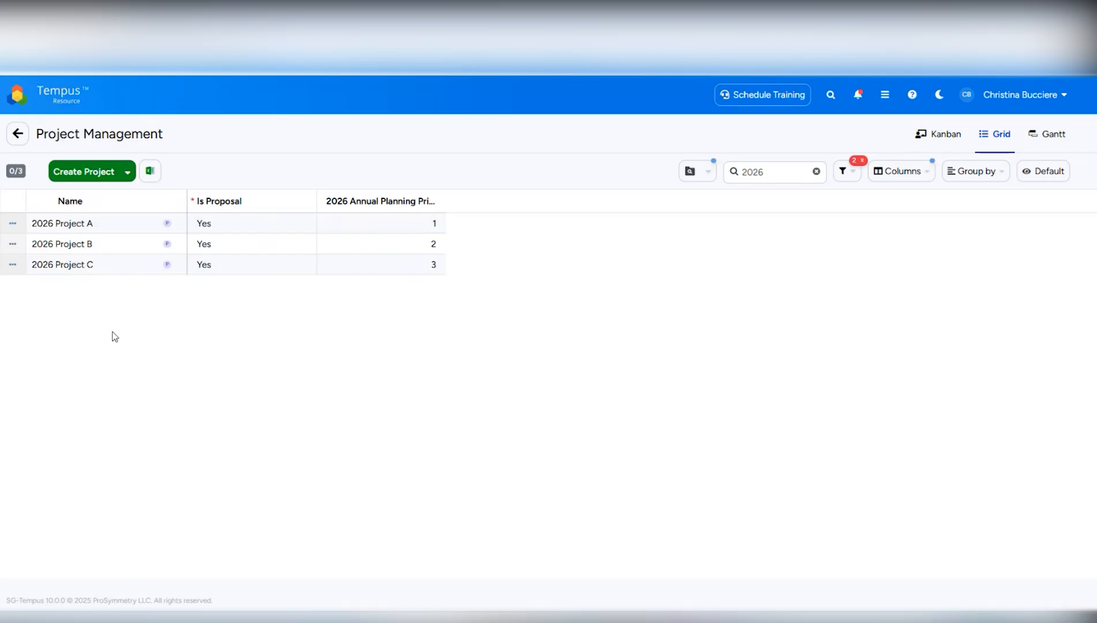
left_click(84, 225)
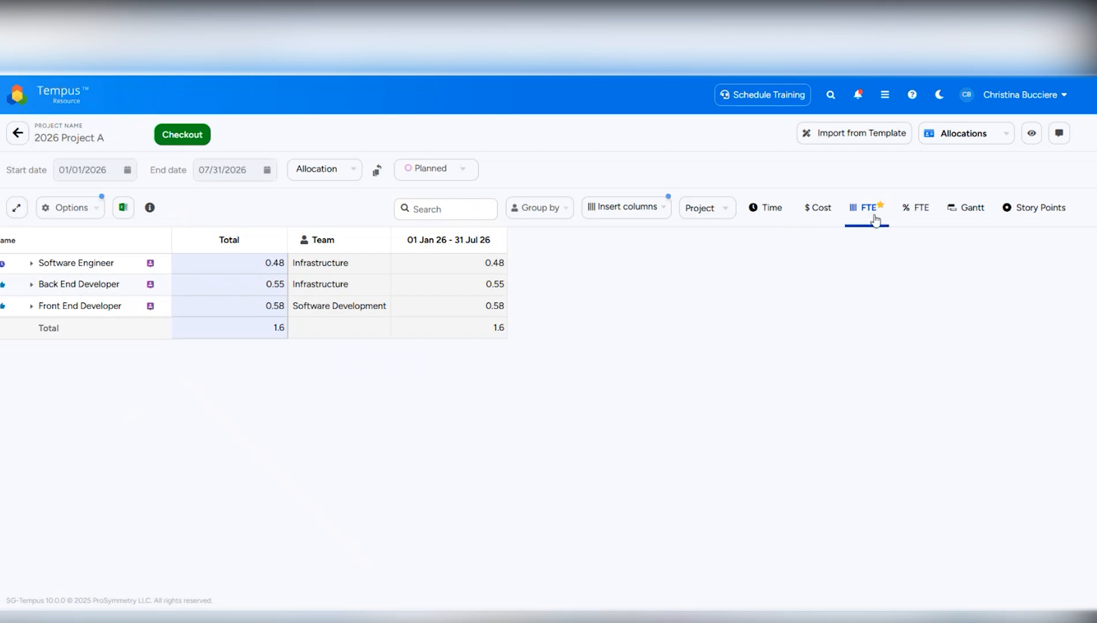
left_click(771, 215)
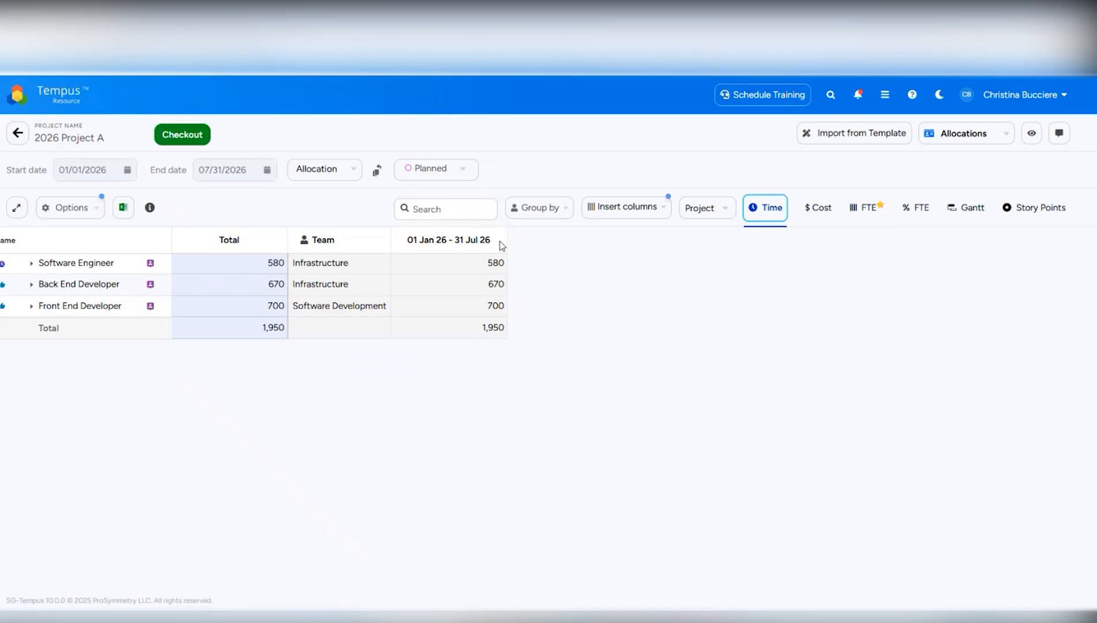
left_click(704, 211)
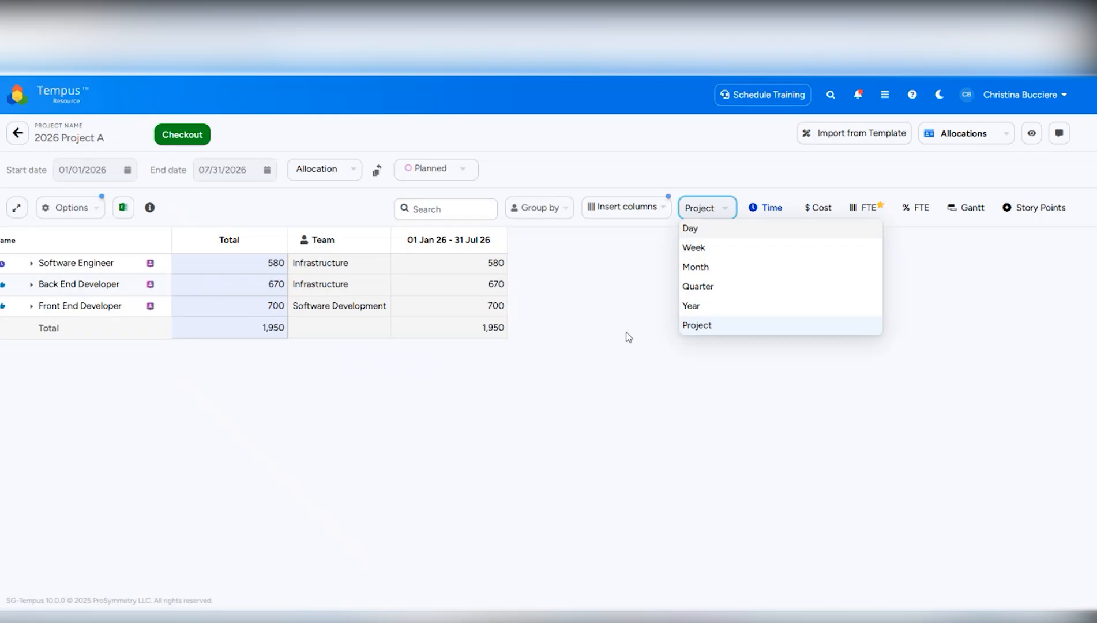
left_click(552, 518)
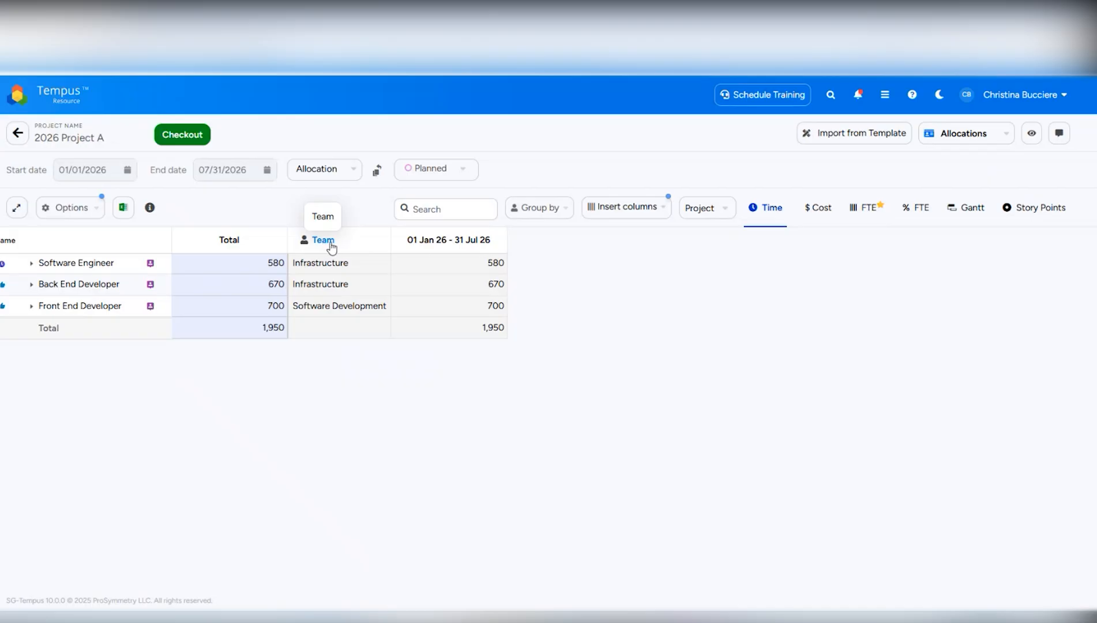
left_click(21, 142)
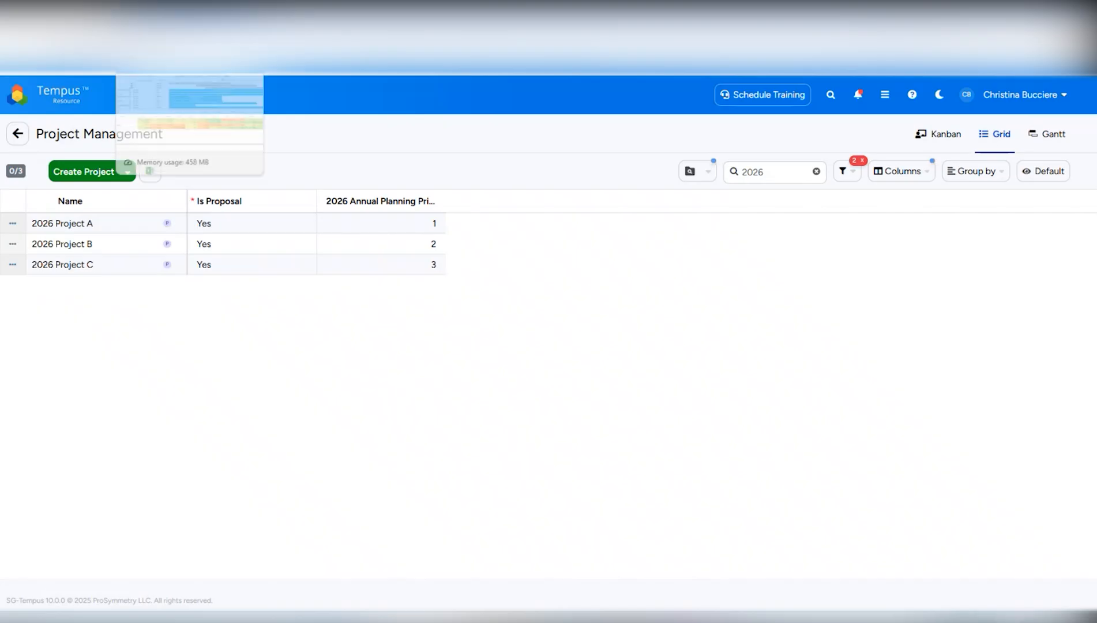
Switch to the Demo what-if scenario and look over the attribute columns available for its project list
left_click(164, 16)
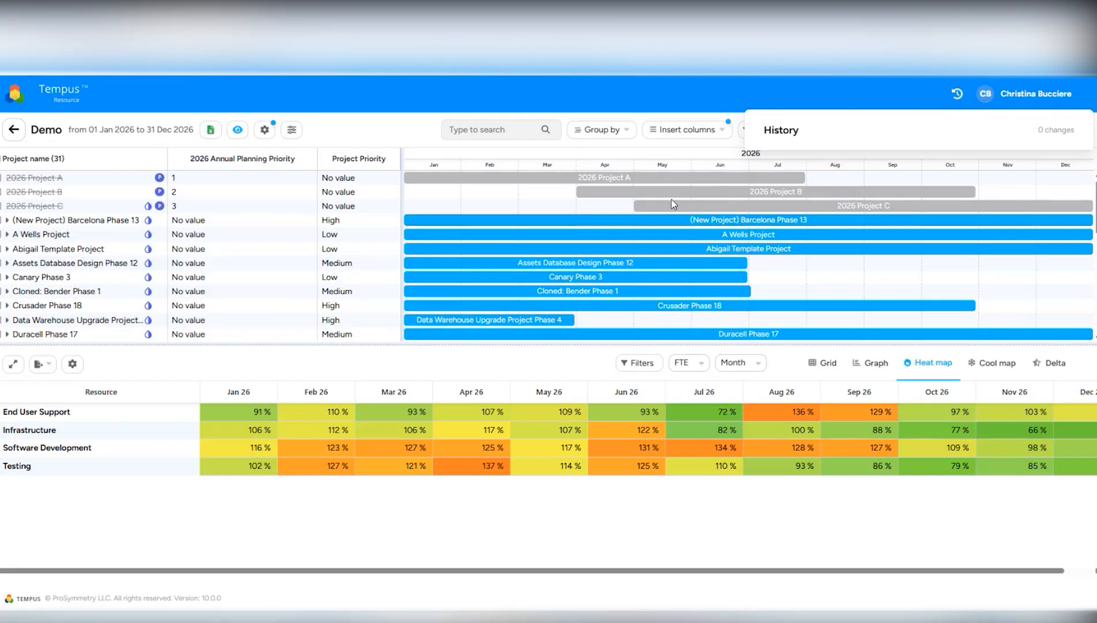
mouse_move(675, 207)
left_click(667, 138)
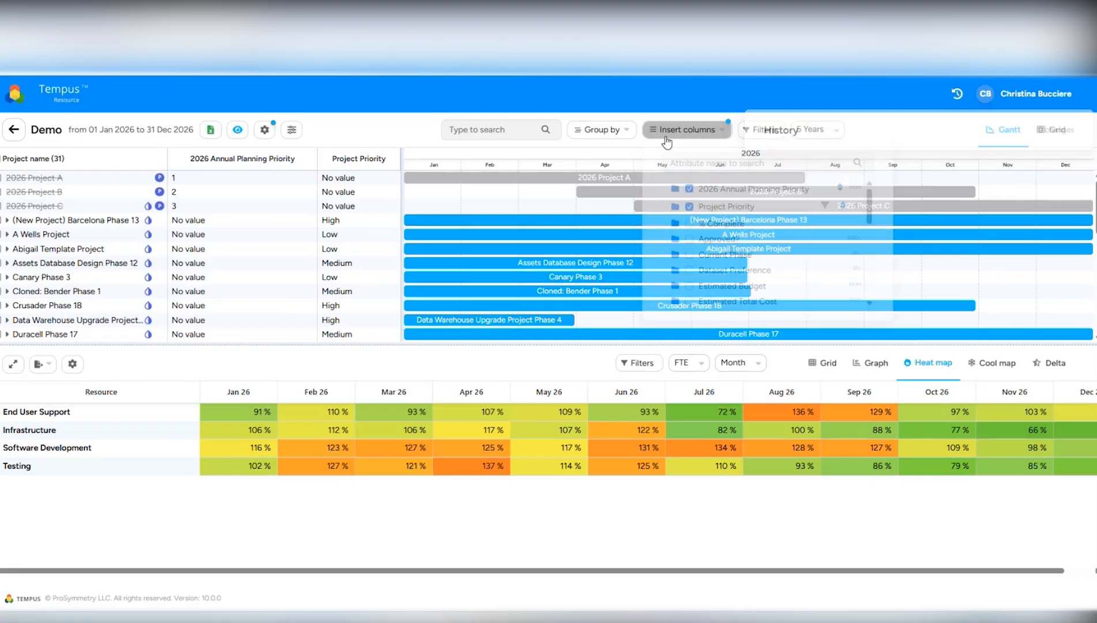
left_click(397, 106)
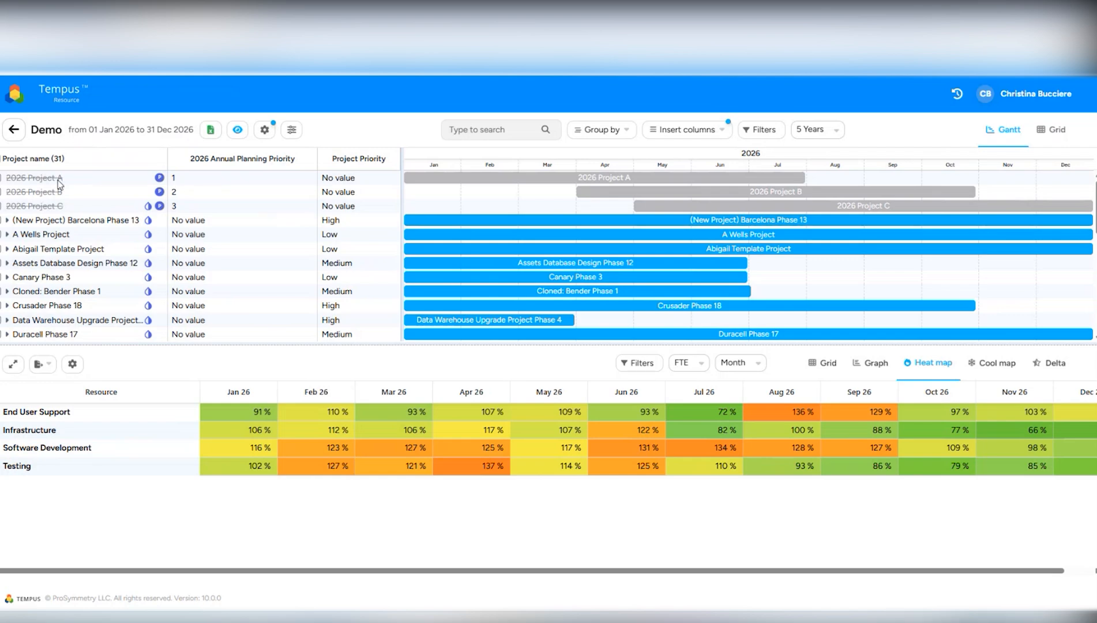
Include the proposals 2026 Project A, 2026 Project B and 2026 Project C in the Demo scenario
right_click(5, 180)
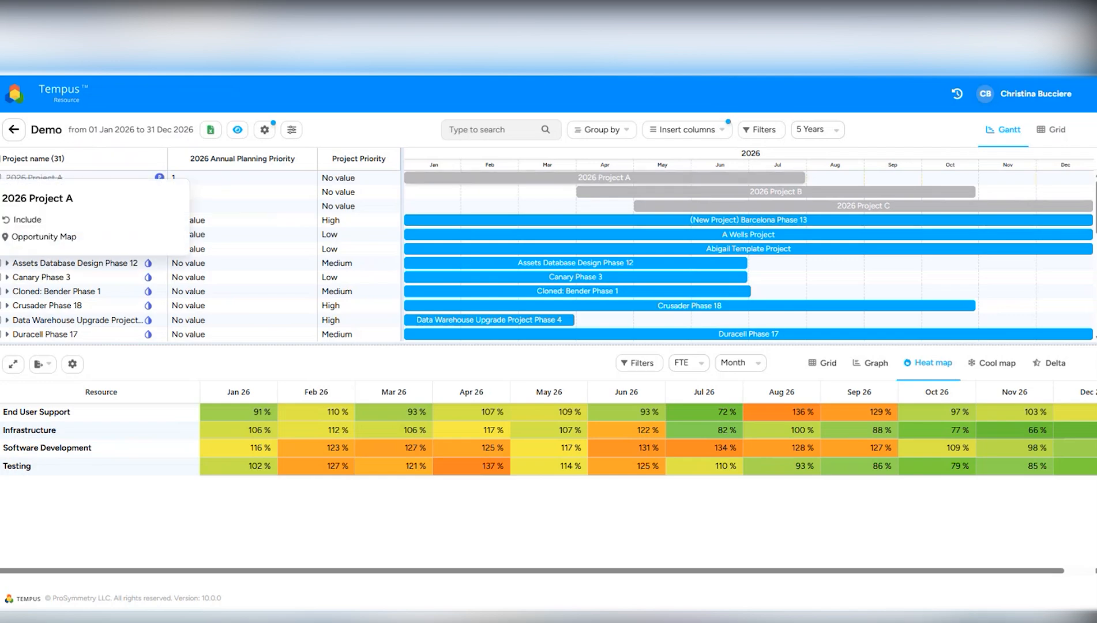
left_click(26, 220)
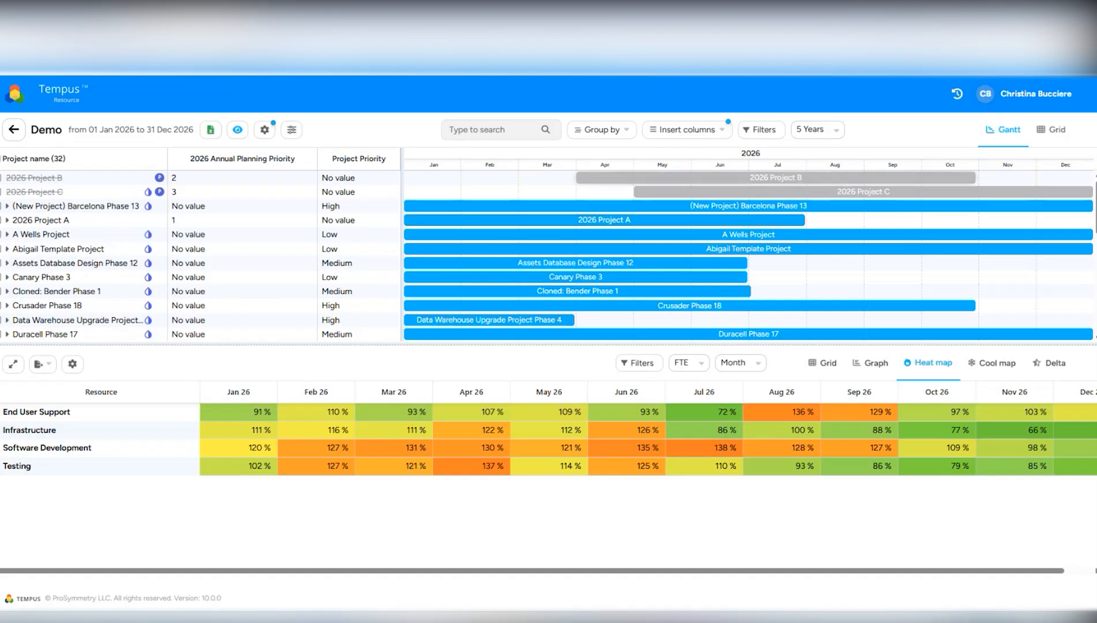
left_click(21, 178)
left_click(26, 224)
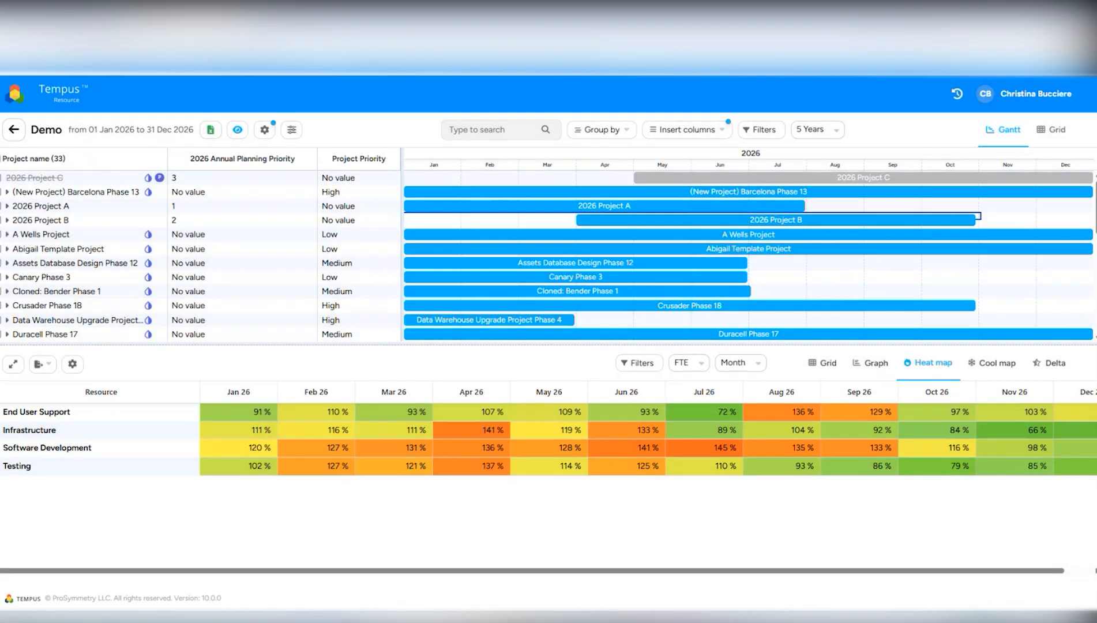
left_click(21, 179)
left_click(26, 219)
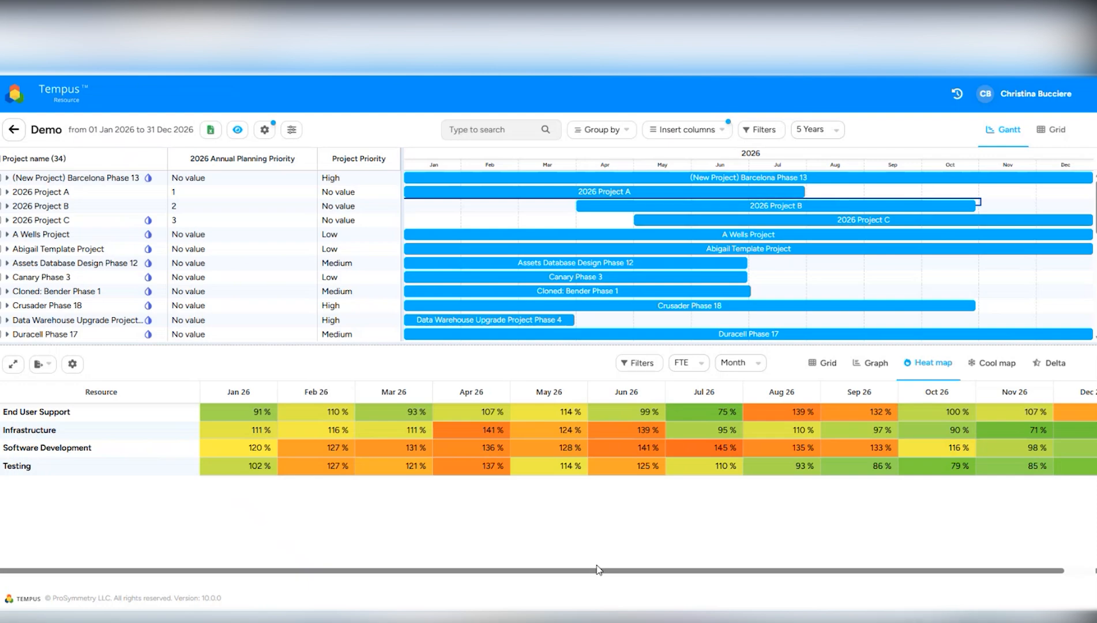
Shift Data Warehouse Upgrade Project Phase 4 forward about three months on the Gantt, spanning April to June 2026
mouse_move(586, 306)
scroll(663, 289, "down", 1)
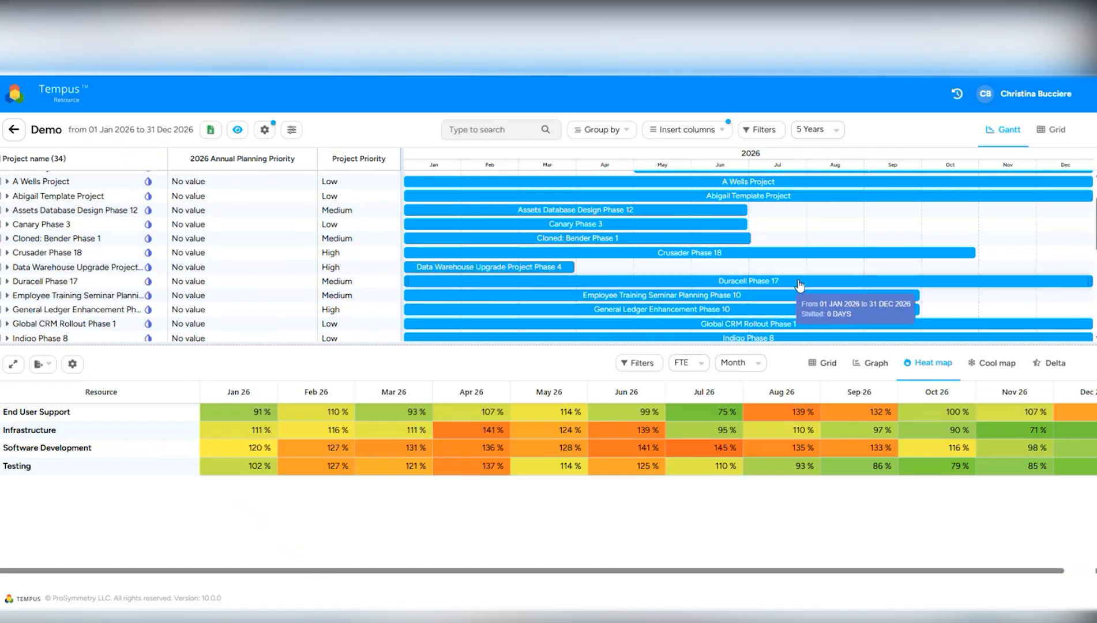
mouse_move(496, 272)
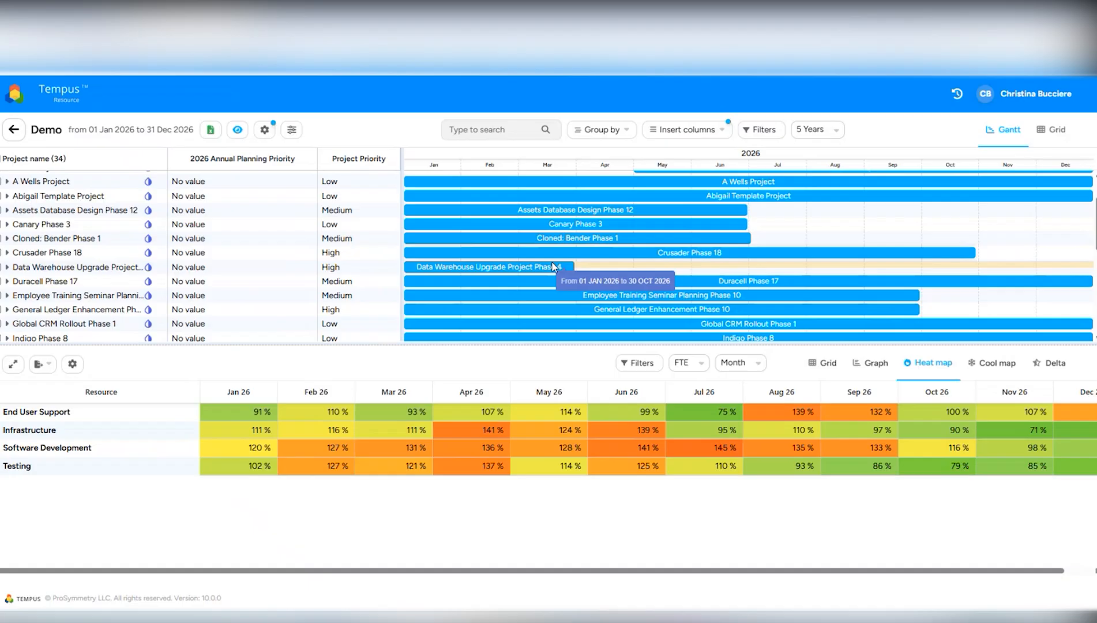
left_click_drag(541, 272, 713, 274)
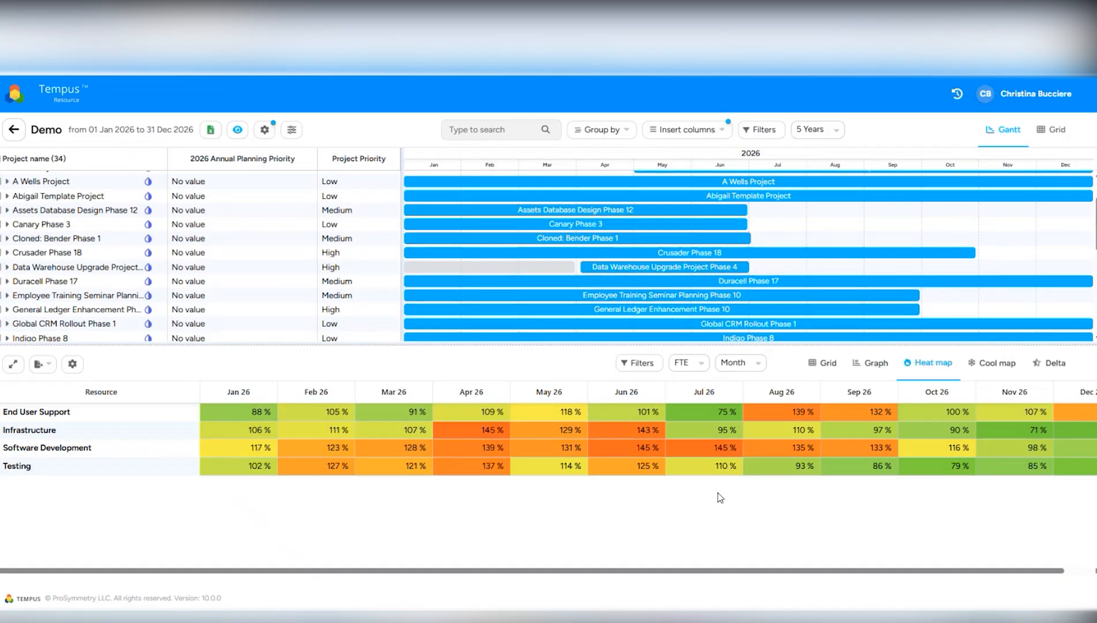
Exclude Duracell Phase 17 from the scenario and extend Assets Database Design Phase 12 to about the end of September 2026
scroll(730, 571, "right", 1)
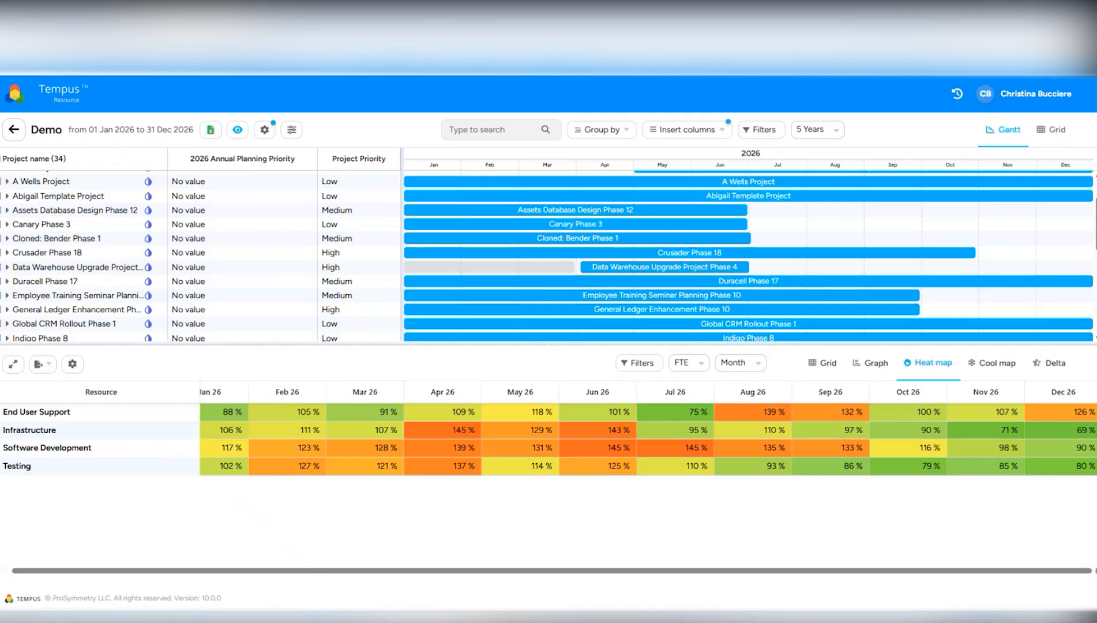
right_click(45, 281)
left_click(118, 401)
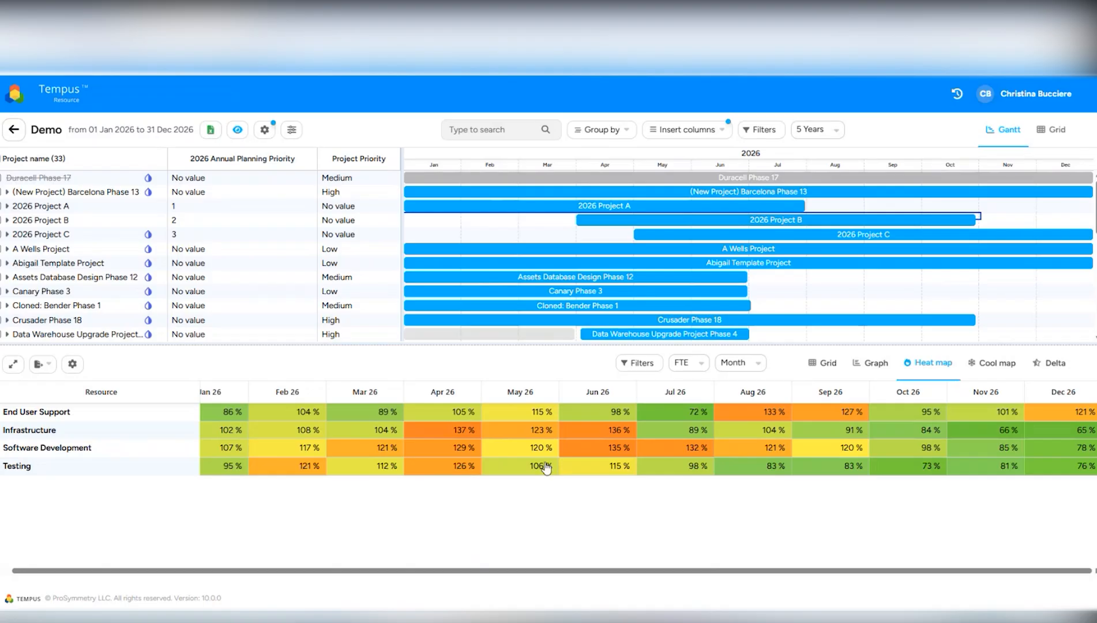
left_click_drag(742, 279, 916, 279)
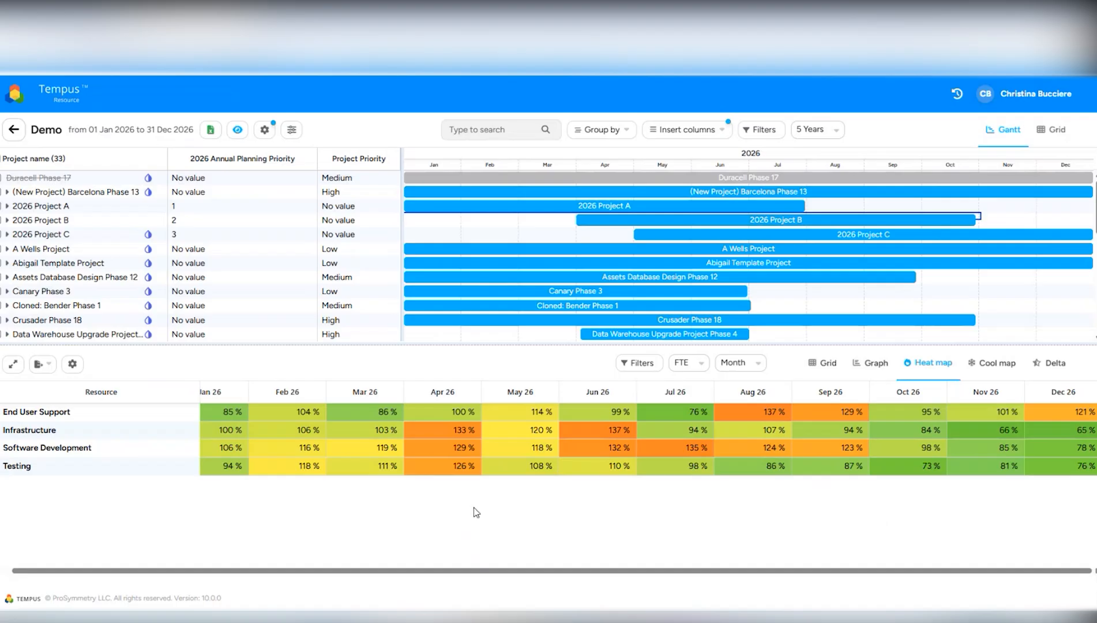
Examine which projects drive Software Development's April 2026 utilization, sorting the breakdown by utilization percentage
left_click(464, 450)
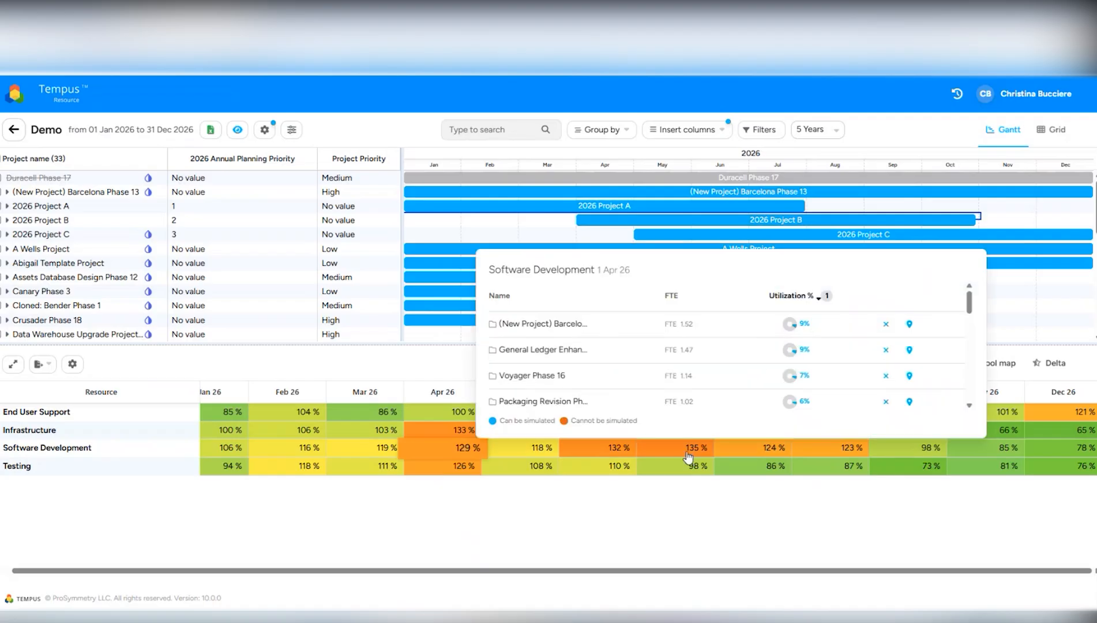
left_click(790, 303)
left_click(791, 303)
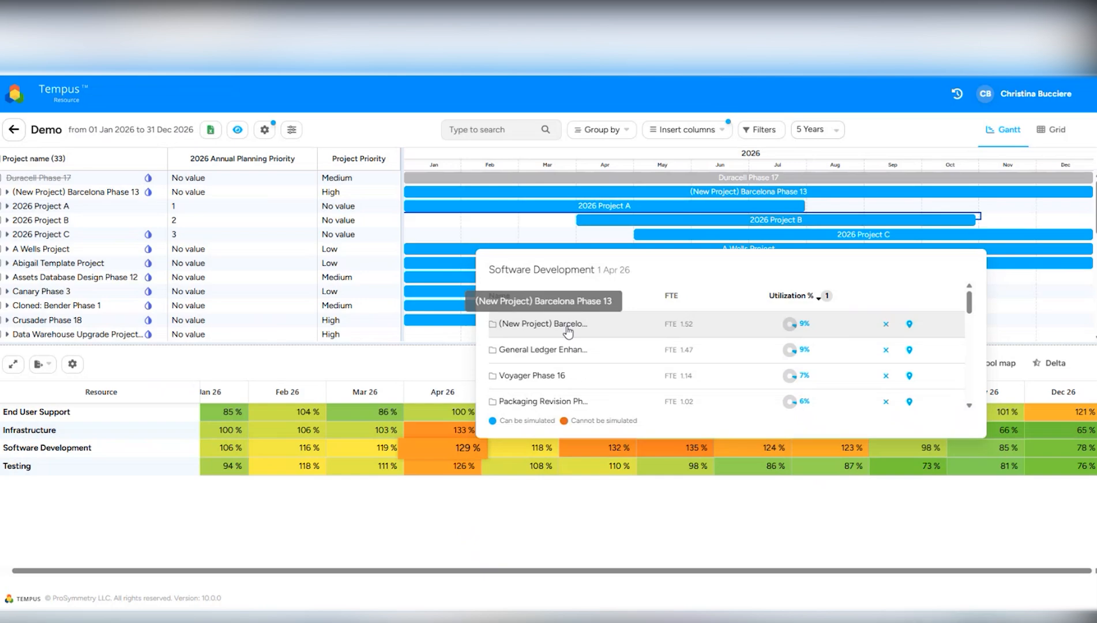
left_click(594, 491)
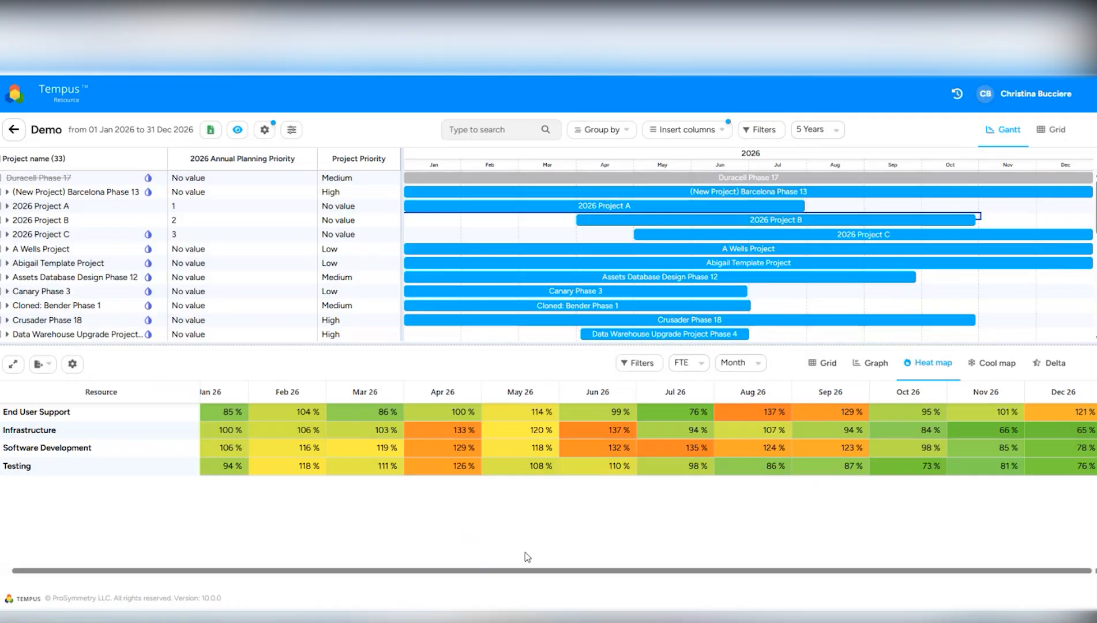
Increase Software Development capacity by 3 resources for 01/01/2026 to 12/31/2026, preview the effect and apply it to the scenario
mouse_move(177, 451)
left_click(178, 450)
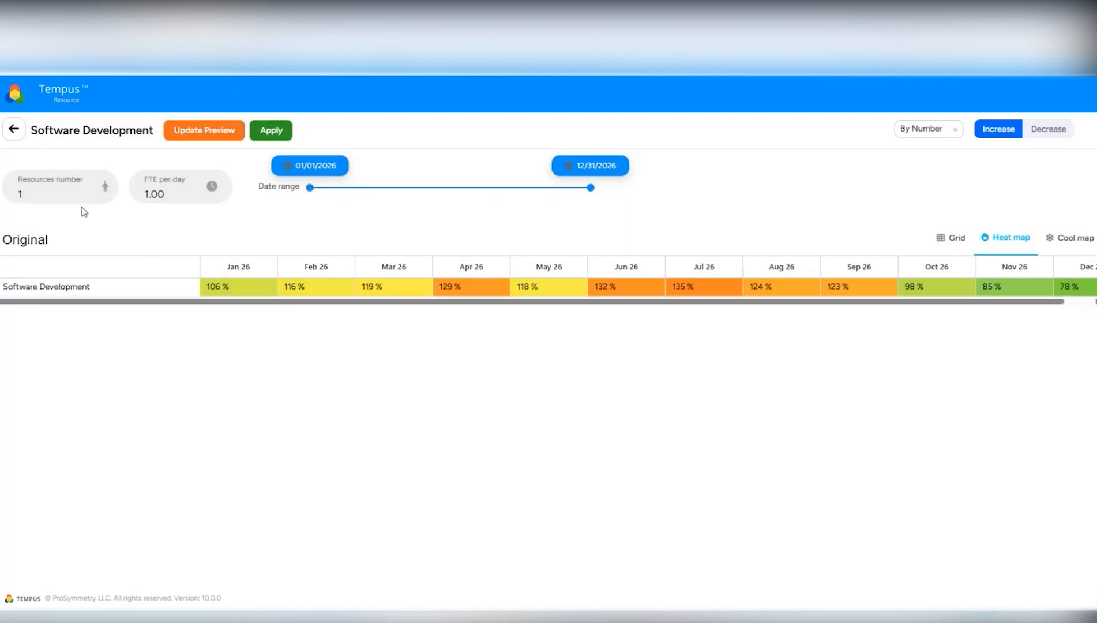
left_click_drag(55, 194, 16, 194)
type("3")
left_click(204, 133)
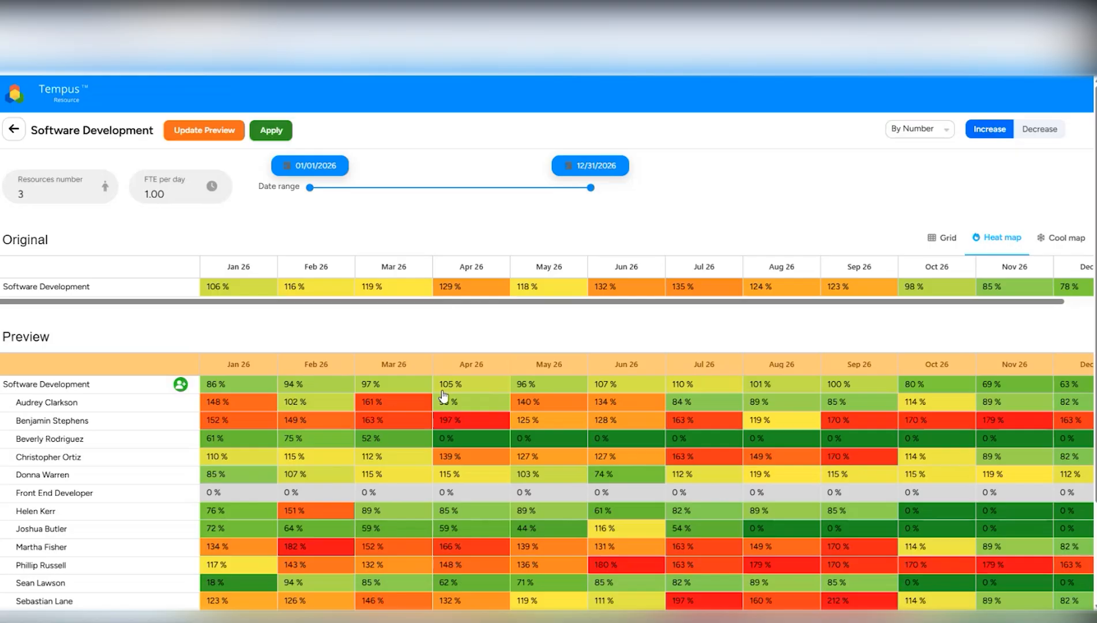
left_click(282, 131)
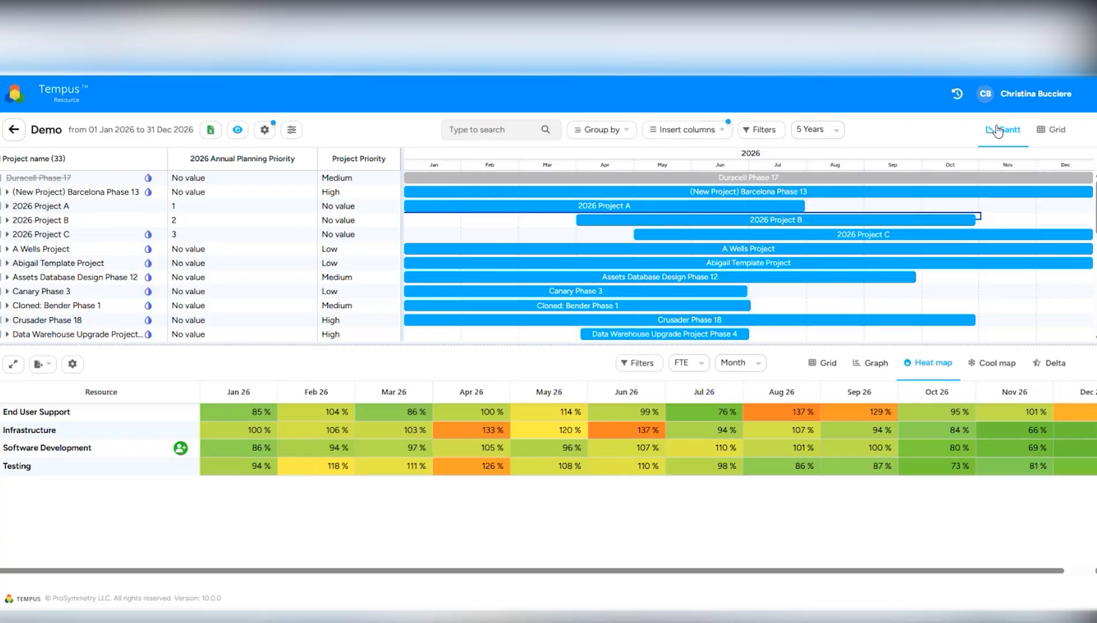
Show the scenario's projects as a grid and expand Canary Phase 3 to examine its individual resource allocations
mouse_move(664, 289)
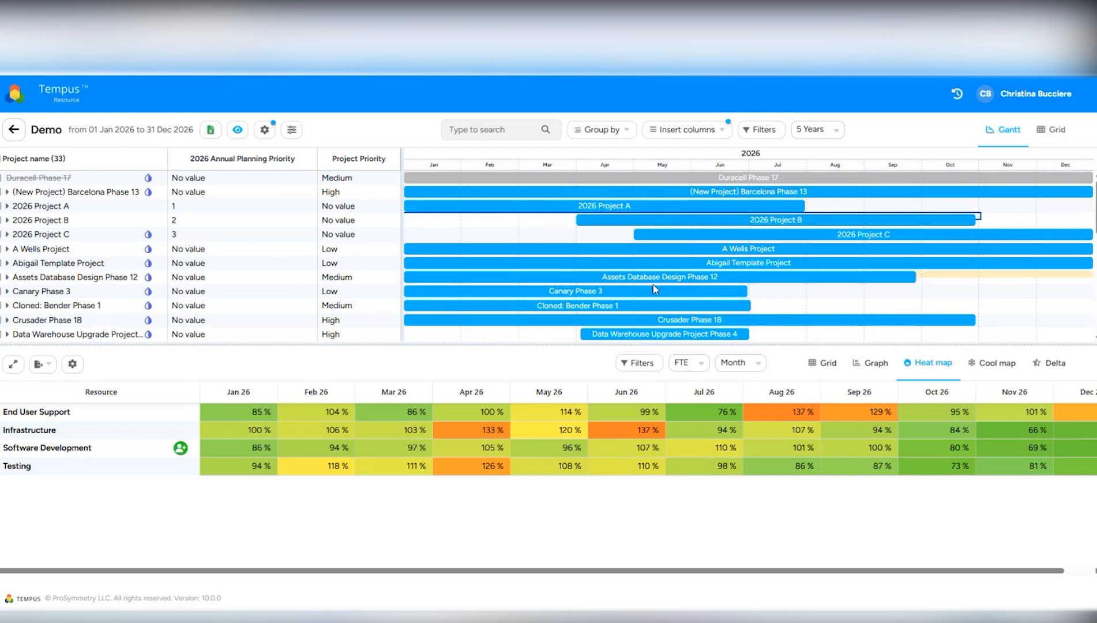
mouse_move(637, 300)
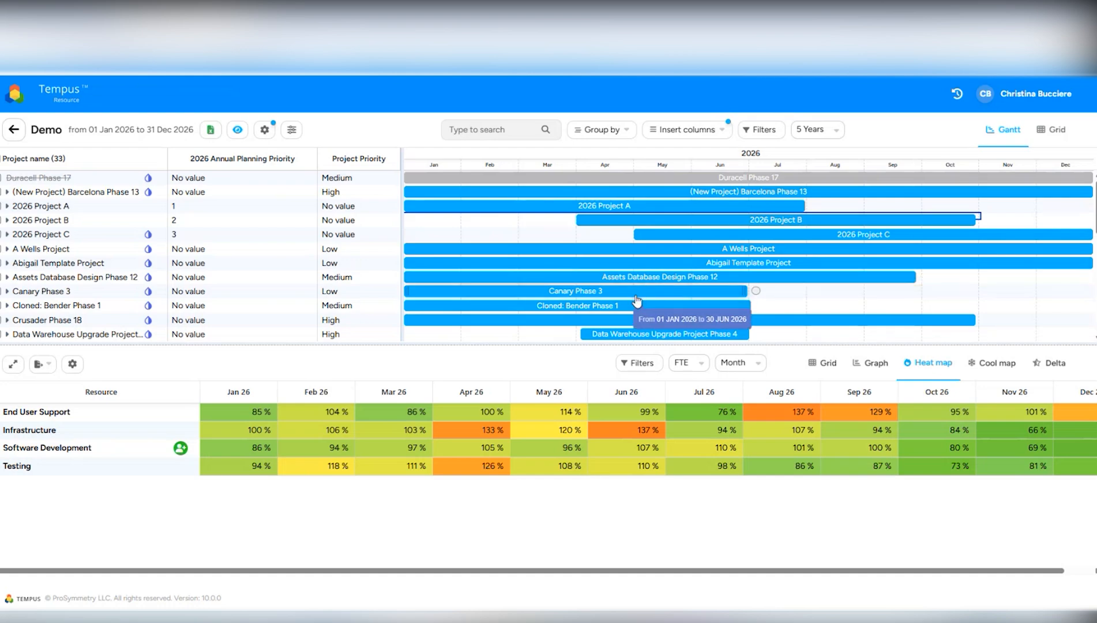
left_click(1053, 130)
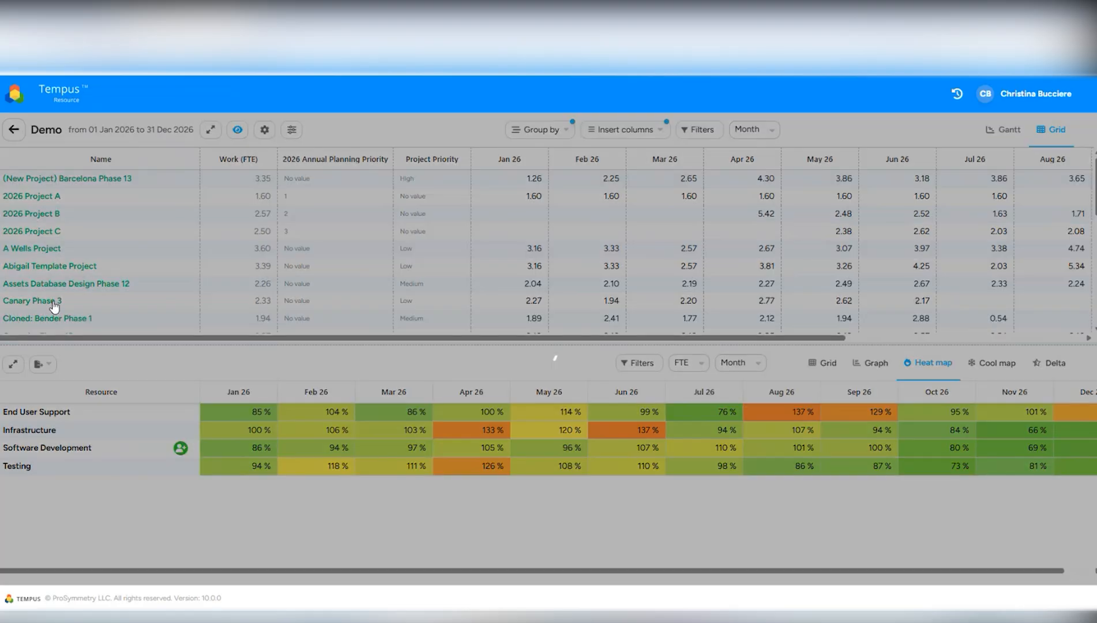
left_click(54, 302)
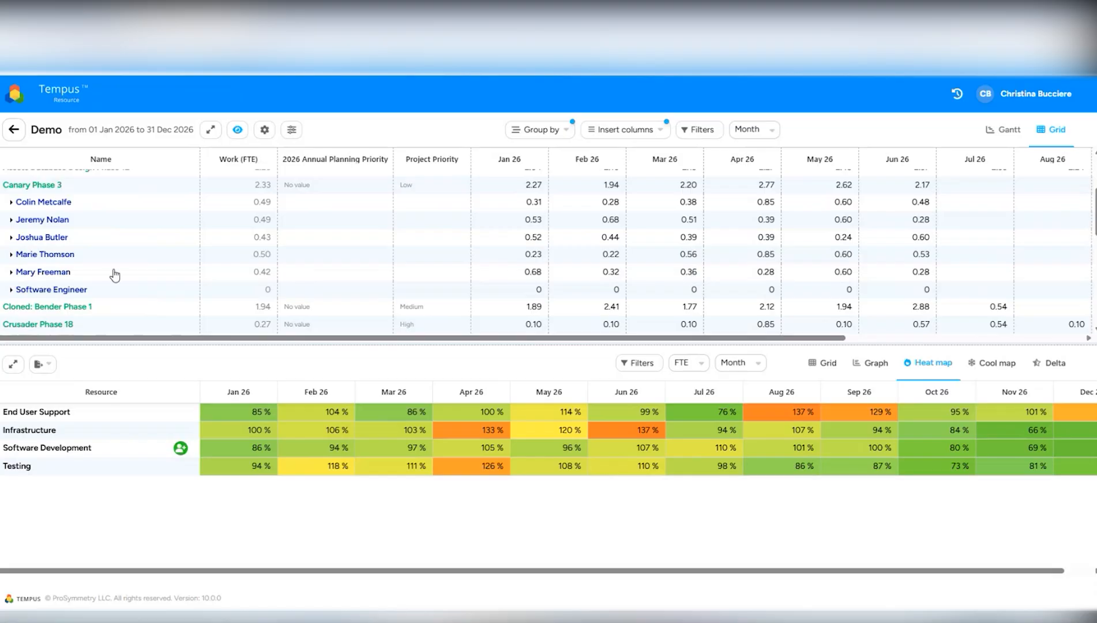
left_click(66, 272)
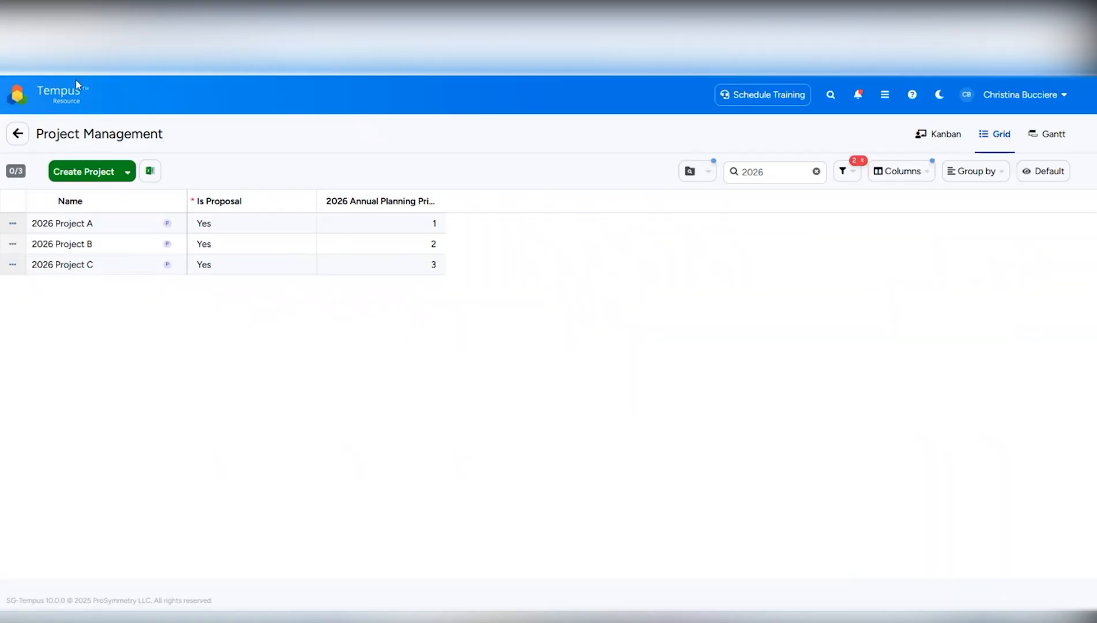
Go to Report Management and open the 2026 Annual Planning report
left_click(67, 103)
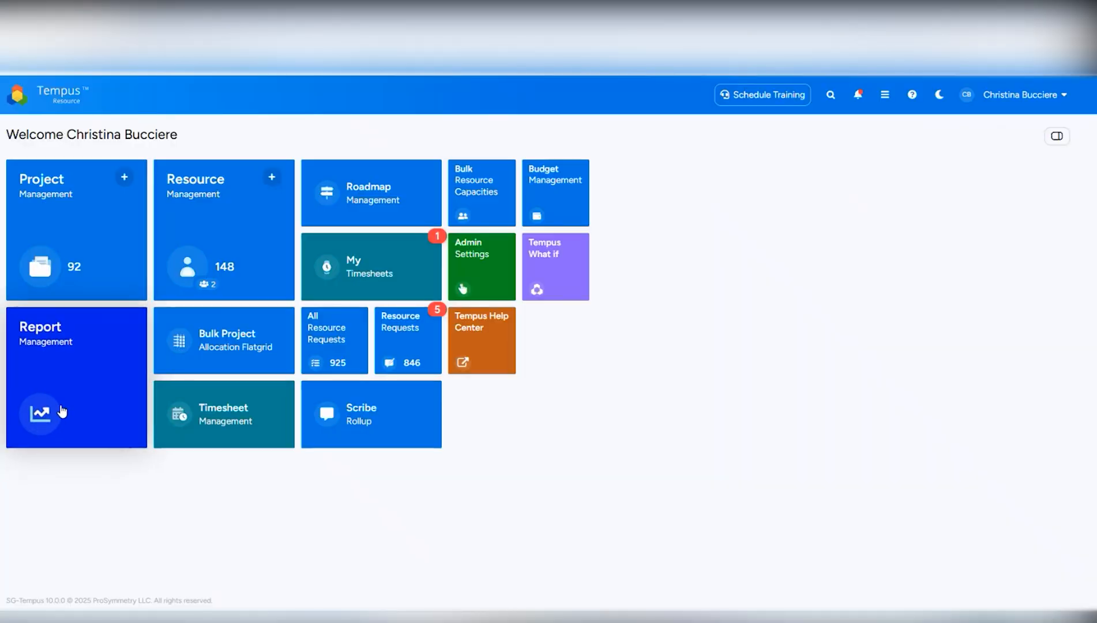
left_click(41, 370)
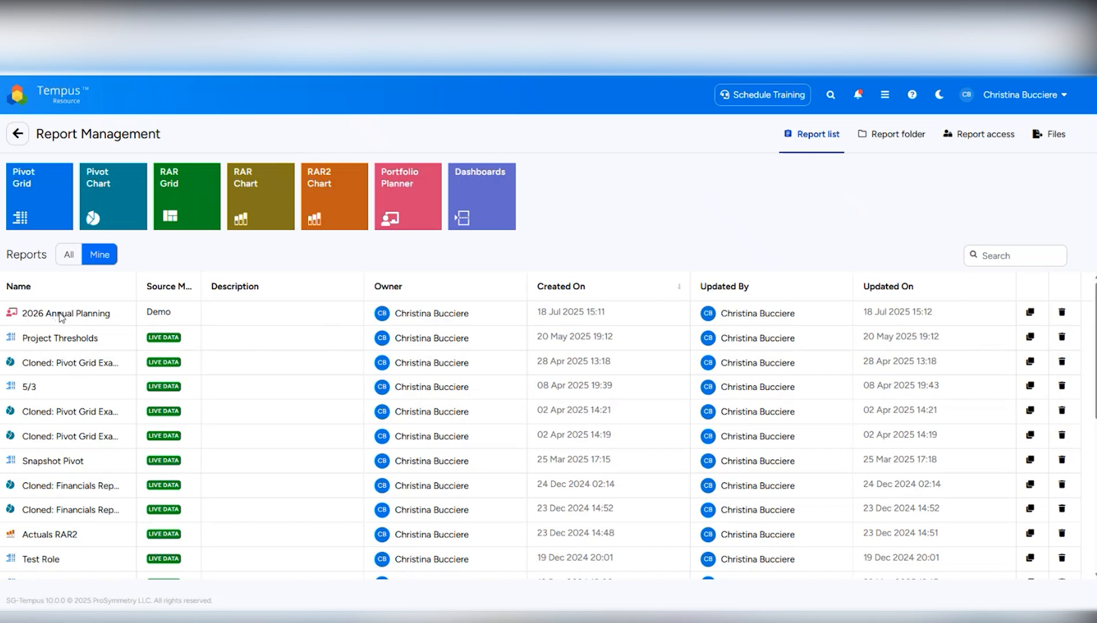
left_click(60, 314)
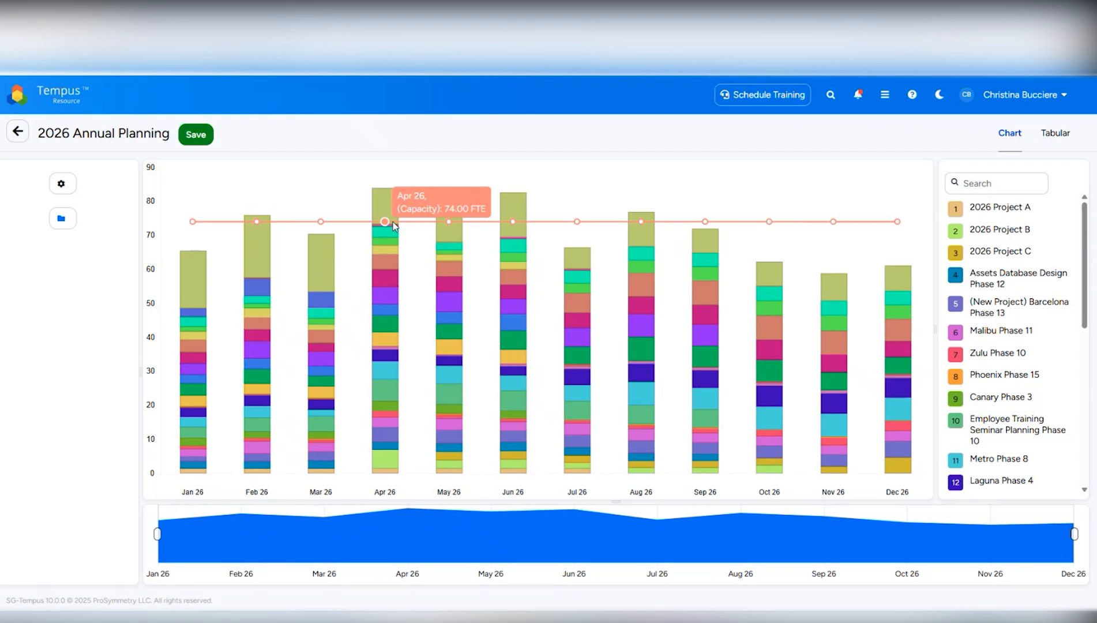
In the report's project order, move Canary Phase 3 down to directly below Jonah Phase 11
left_click(62, 220)
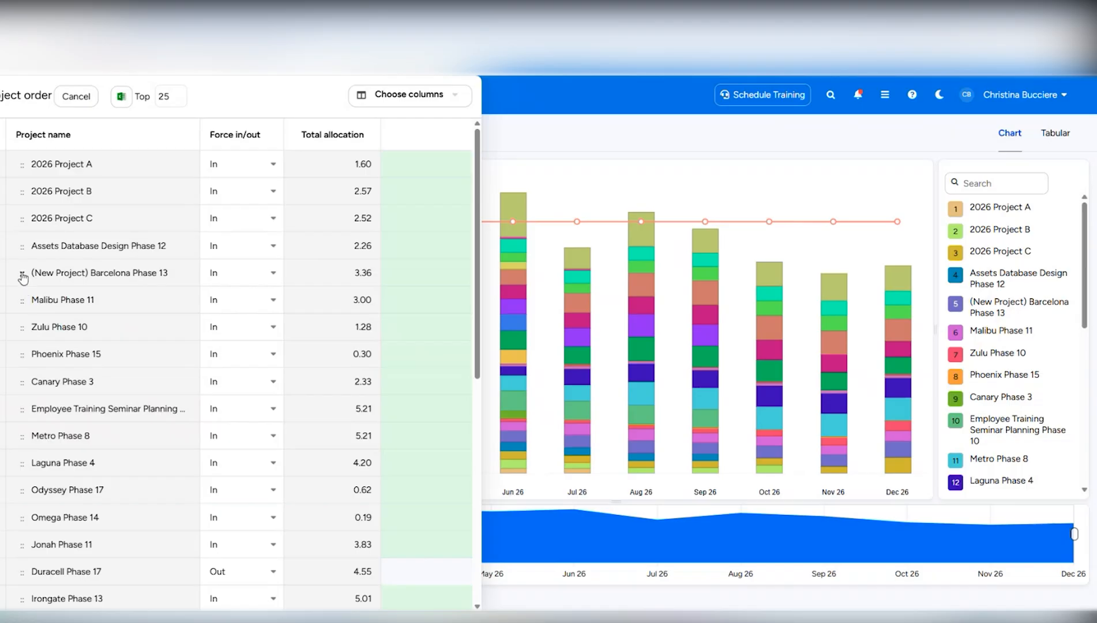
left_click_drag(22, 381, 15, 540)
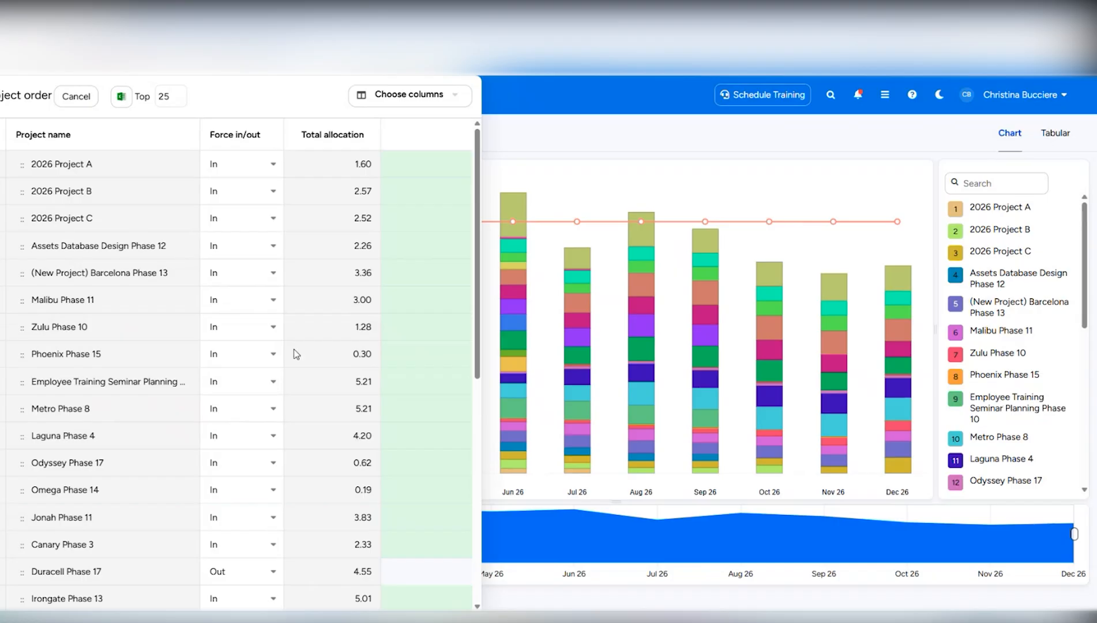
Force Employee Training Seminar Planning Phase 10 out of the portfolio in the project order and return to the report chart
left_click(260, 386)
left_click(275, 381)
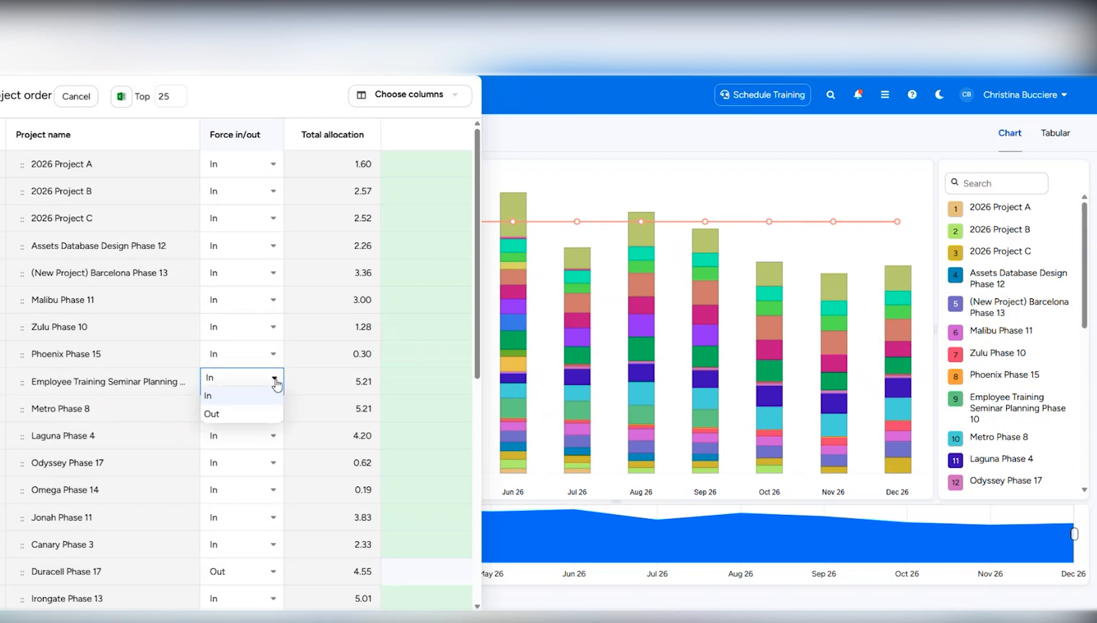
left_click(274, 420)
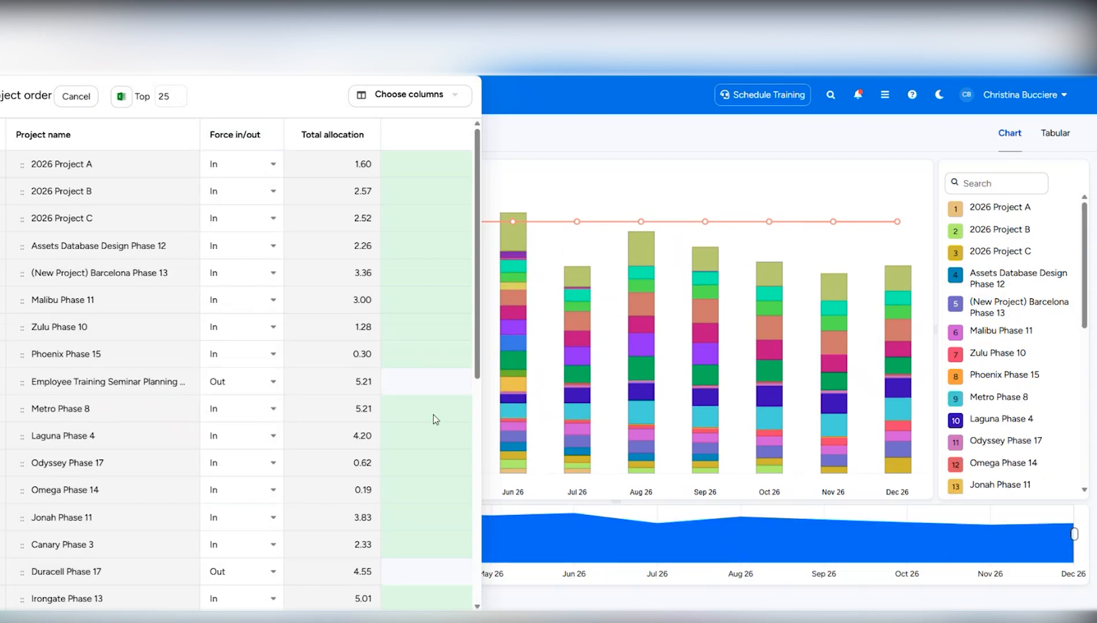
left_click(656, 526)
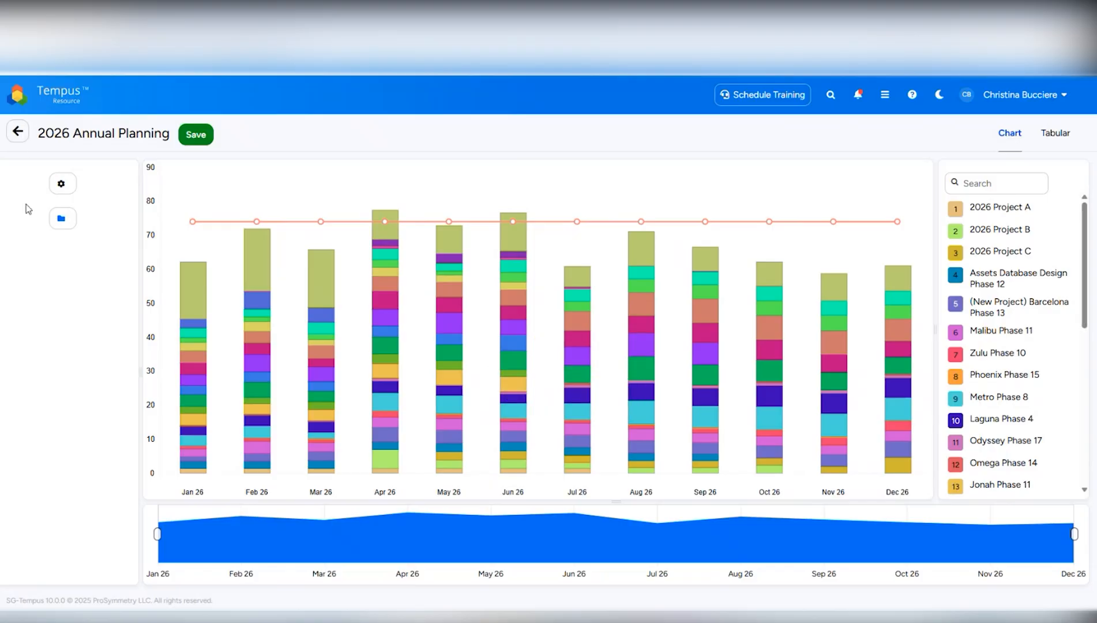
Add the 2026 Annual Planning Priority column to the report's project order list and return to the chart
left_click(62, 218)
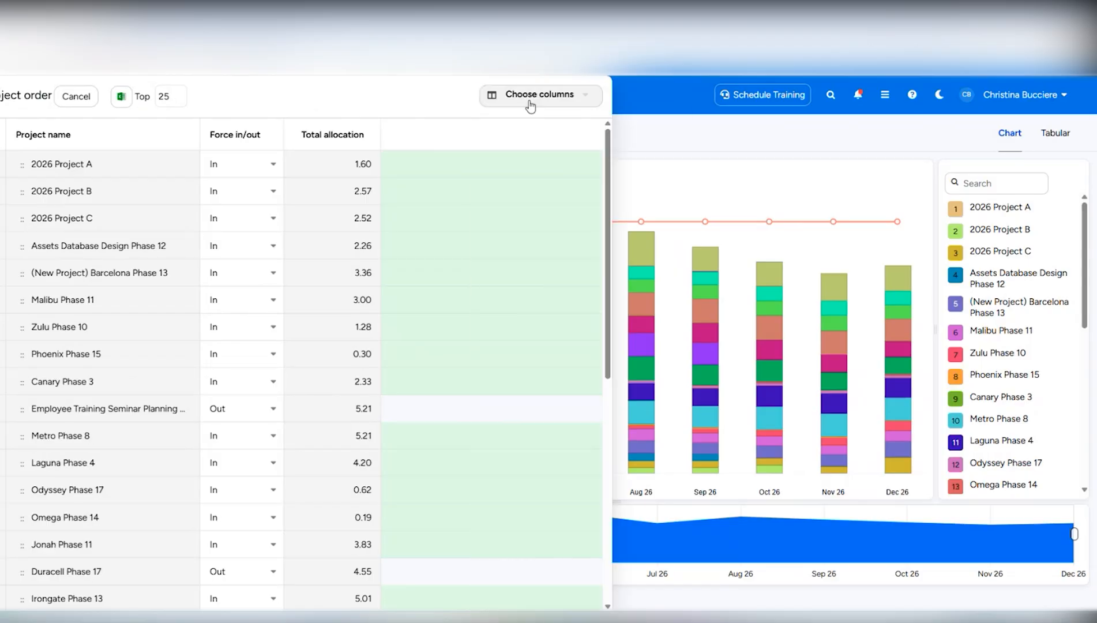
left_click(530, 98)
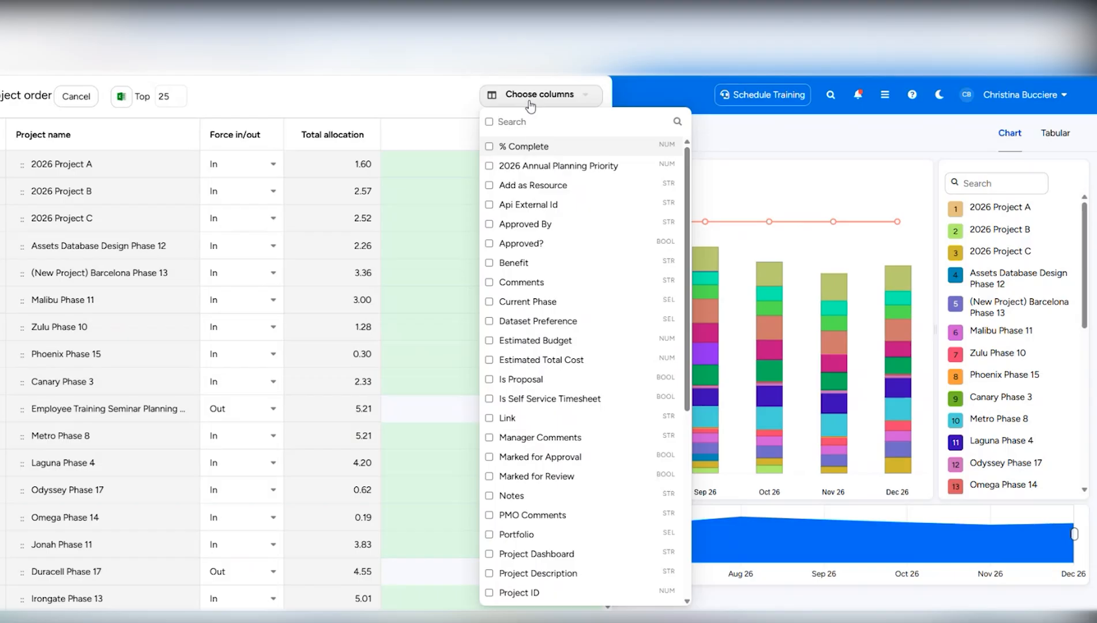
left_click(519, 167)
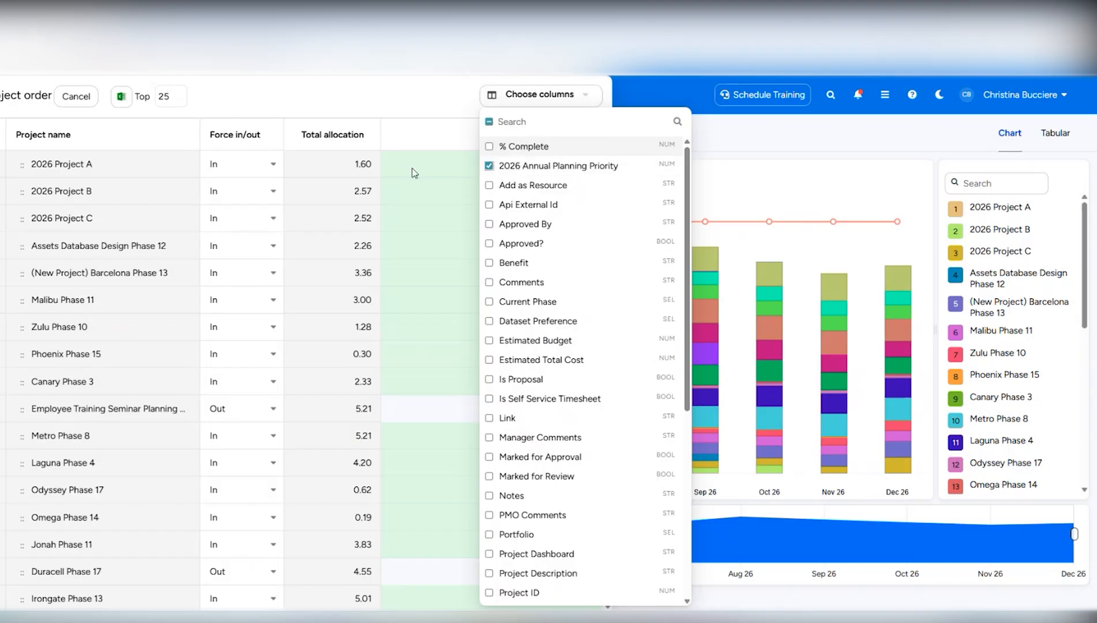
left_click(414, 79)
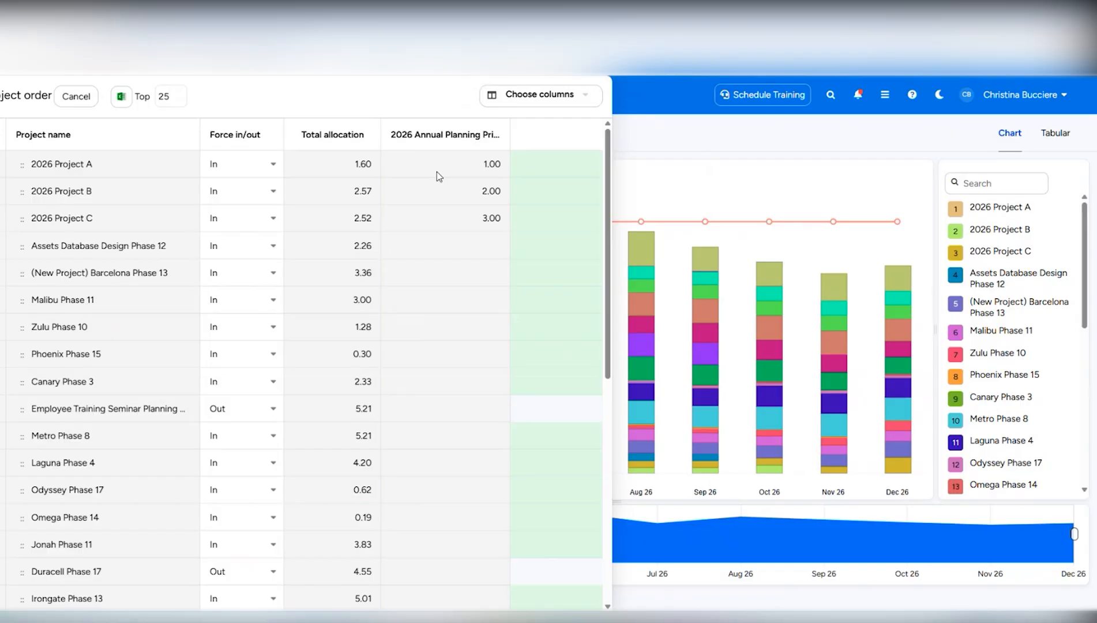
left_click(841, 200)
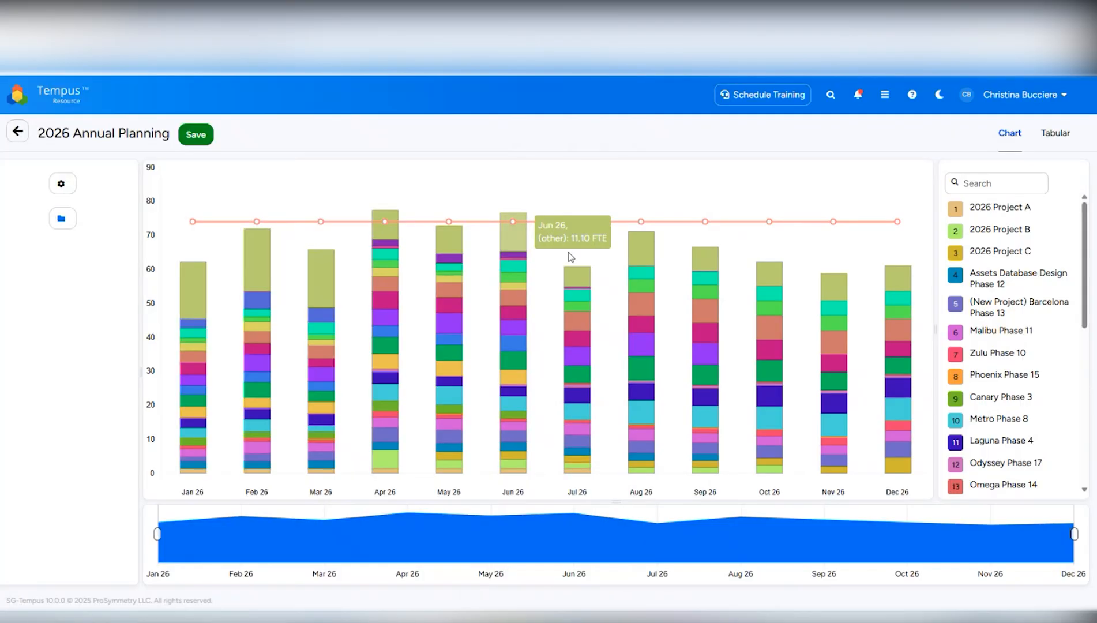